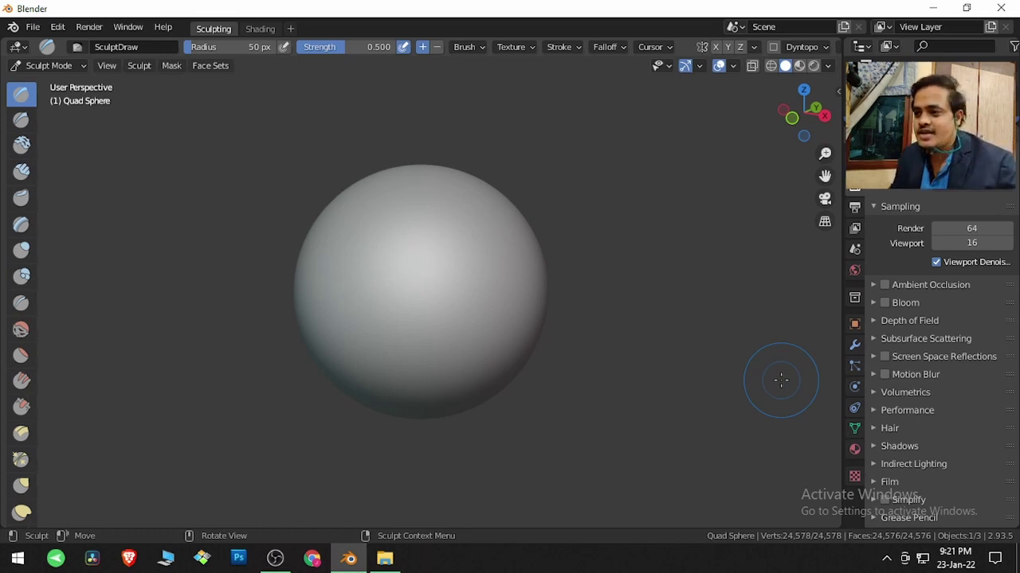
# Step: Widen the sculpting toolbar to show the brush names and find the Multi-plane Scrape brush
pyautogui.click(39, 32)
pyautogui.moveTo(103, 45)
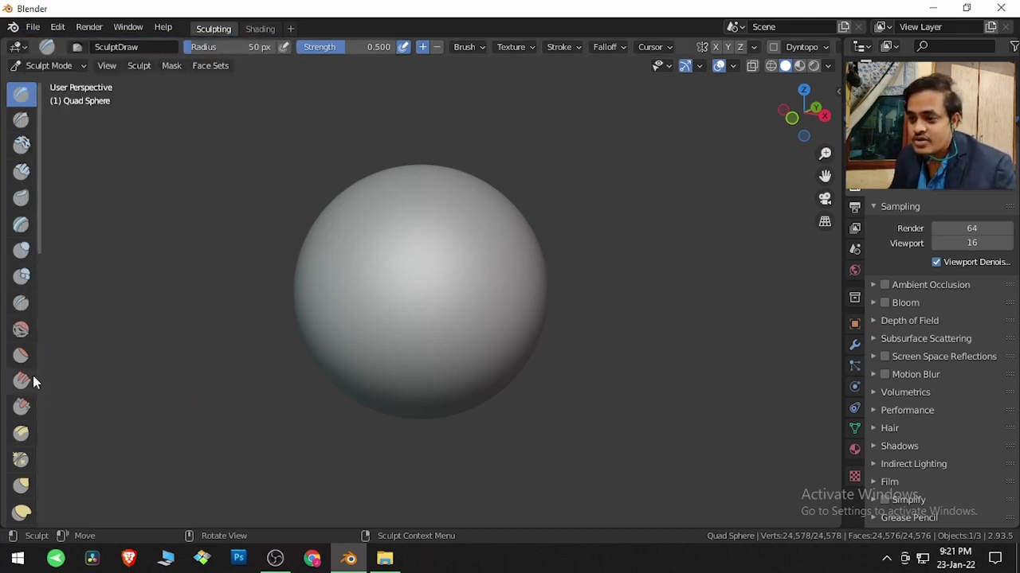
pyautogui.moveTo(41, 380); pyautogui.dragTo(127, 384)
pyautogui.scroll(-3, 83, 372)
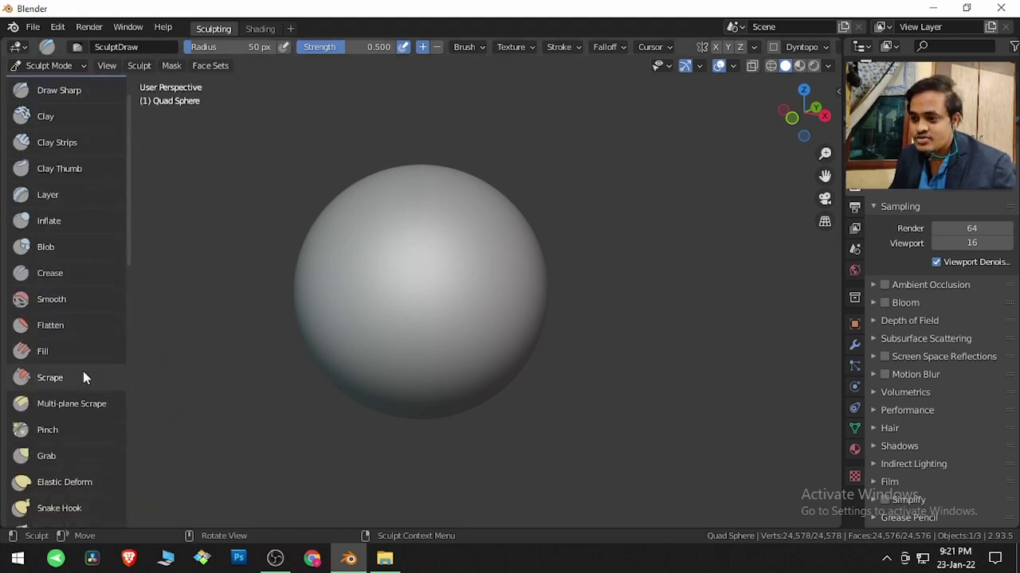
pyautogui.scroll(-1, 81, 350)
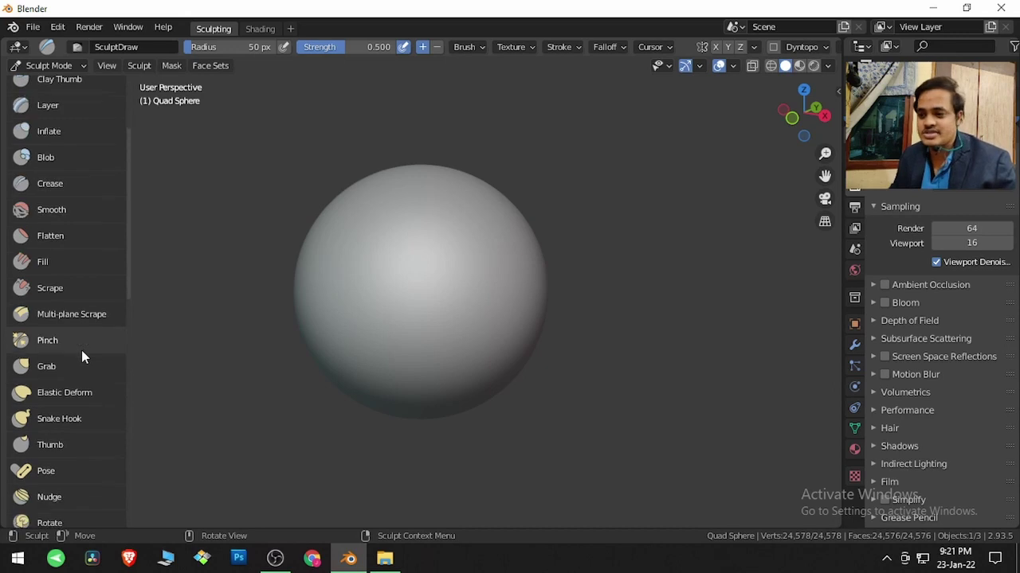
# Step: Scrape a short diagonal groove across the front of the sphere with the Multi-plane Scrape brush
pyautogui.click(85, 315)
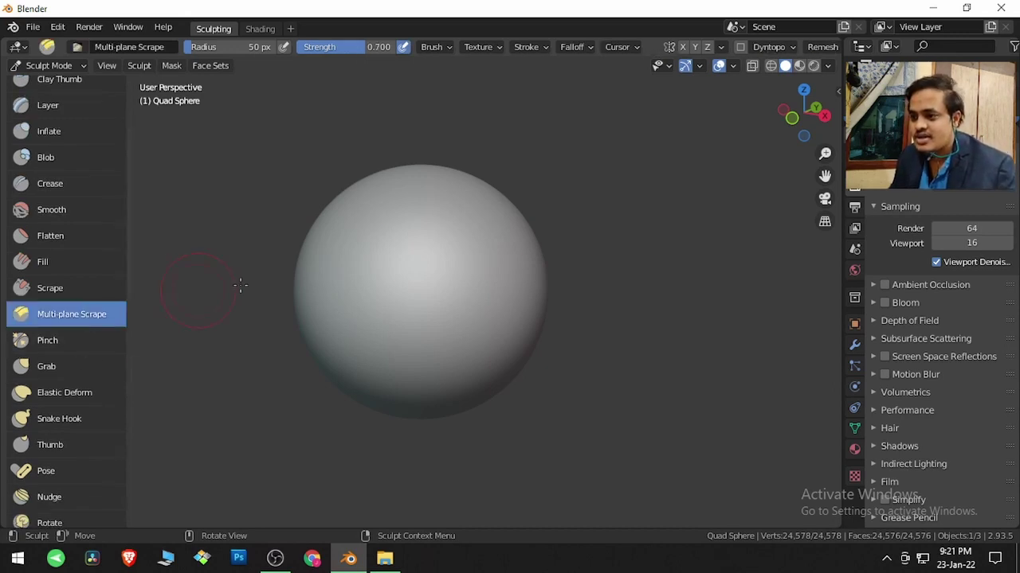
pyautogui.moveTo(387, 238)
pyautogui.mouseDown()
pyautogui.moveTo(505, 282)
pyautogui.moveTo(424, 257)
pyautogui.mouseUp()
pyautogui.moveTo(491, 277); pyautogui.dragTo(497, 281)
pyautogui.moveTo(490, 305); pyautogui.dragTo(454, 310, button='middle')
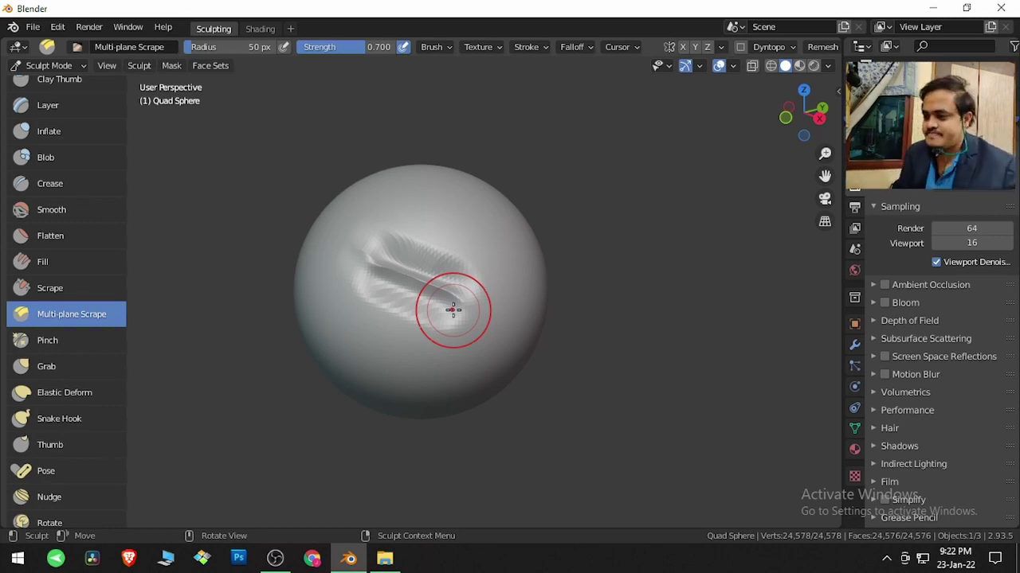
# Step: Show the active brush's settings and enlarge the properties area to display the options down to Show Cursor Preview
pyautogui.click(855, 189)
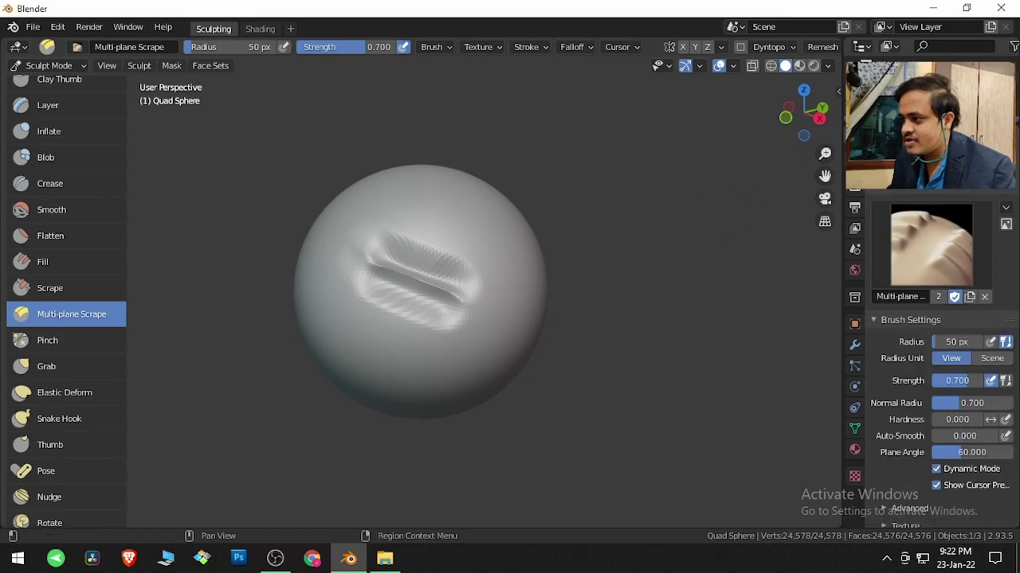
pyautogui.moveTo(868, 125); pyautogui.dragTo(869, 206)
pyautogui.scroll(-4, 883, 335)
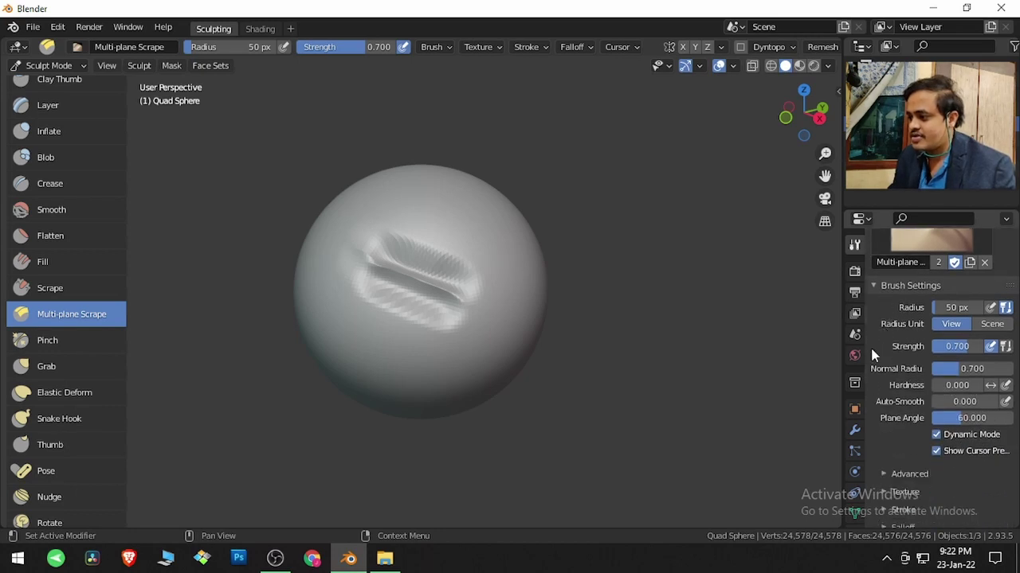
# Step: Set the Plane Angle to 140.721 and scrape a second stroke above the first groove
pyautogui.moveTo(484, 308)
pyautogui.mouseDown(button='middle')
pyautogui.moveTo(464, 245)
pyautogui.moveTo(412, 232)
pyautogui.moveTo(363, 261)
pyautogui.moveTo(364, 244)
pyautogui.mouseUp(button='middle')
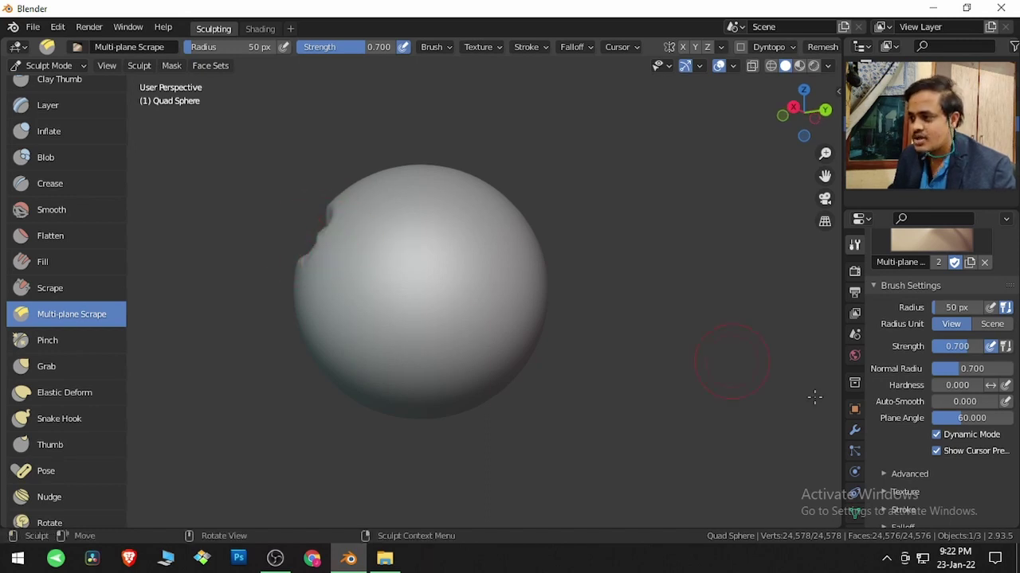
pyautogui.moveTo(971, 427); pyautogui.dragTo(1003, 418)
pyautogui.moveTo(436, 234)
pyautogui.mouseDown(button='middle')
pyautogui.moveTo(489, 271)
pyautogui.moveTo(508, 308)
pyautogui.moveTo(526, 317)
pyautogui.mouseUp(button='middle')
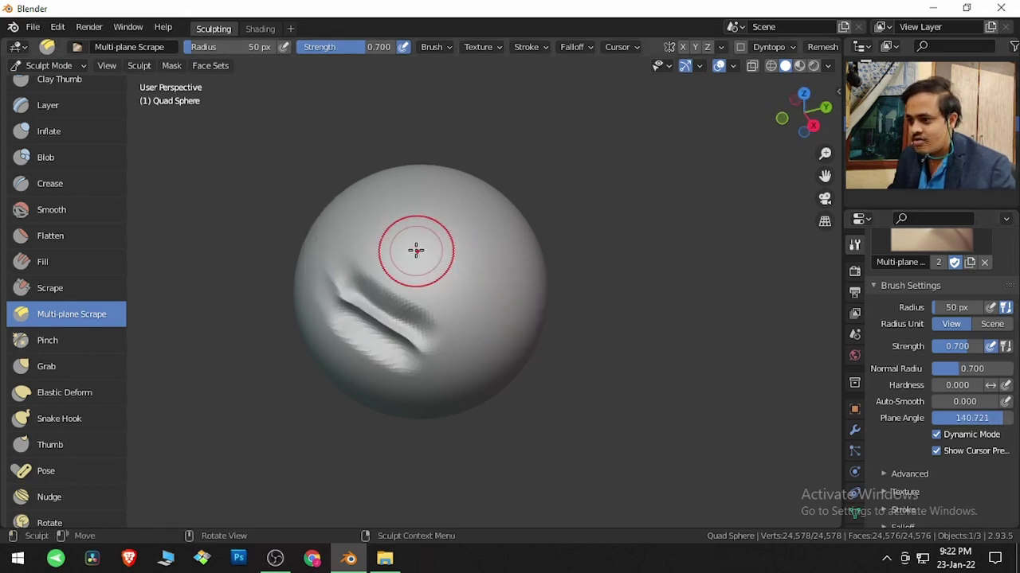
pyautogui.moveTo(399, 244)
pyautogui.mouseDown()
pyautogui.moveTo(469, 291)
pyautogui.moveTo(392, 233)
pyautogui.moveTo(433, 262)
pyautogui.mouseUp()
pyautogui.moveTo(528, 289)
pyautogui.mouseDown(button='middle')
pyautogui.moveTo(473, 246)
pyautogui.moveTo(432, 191)
pyautogui.mouseUp(button='middle')
pyautogui.moveTo(394, 219); pyautogui.dragTo(370, 235, button='middle')
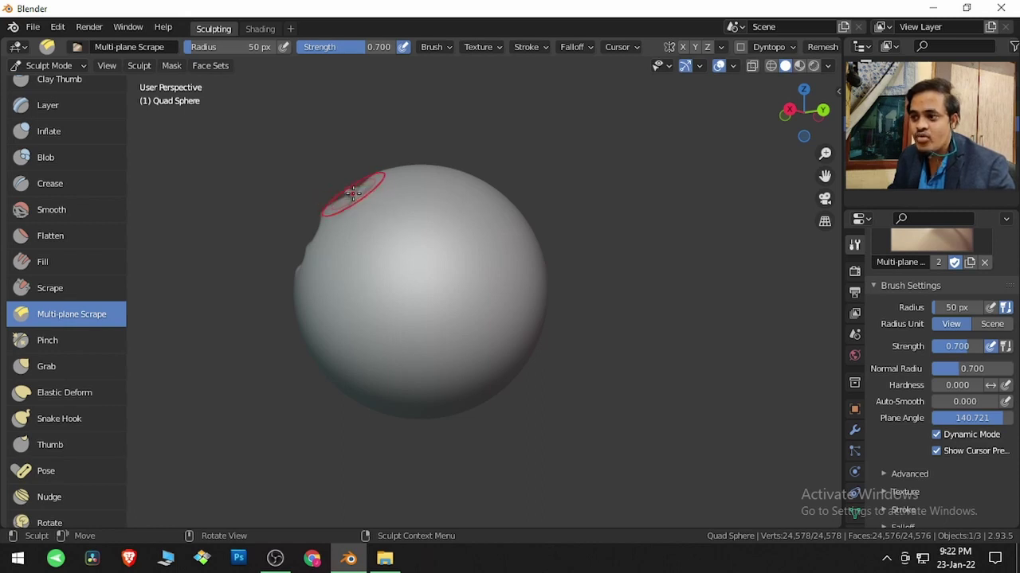
# Step: Scrape more Multi-plane strokes in a ring around the first groove, using a Plane Angle of 60
pyautogui.moveTo(374, 181); pyautogui.dragTo(374, 179)
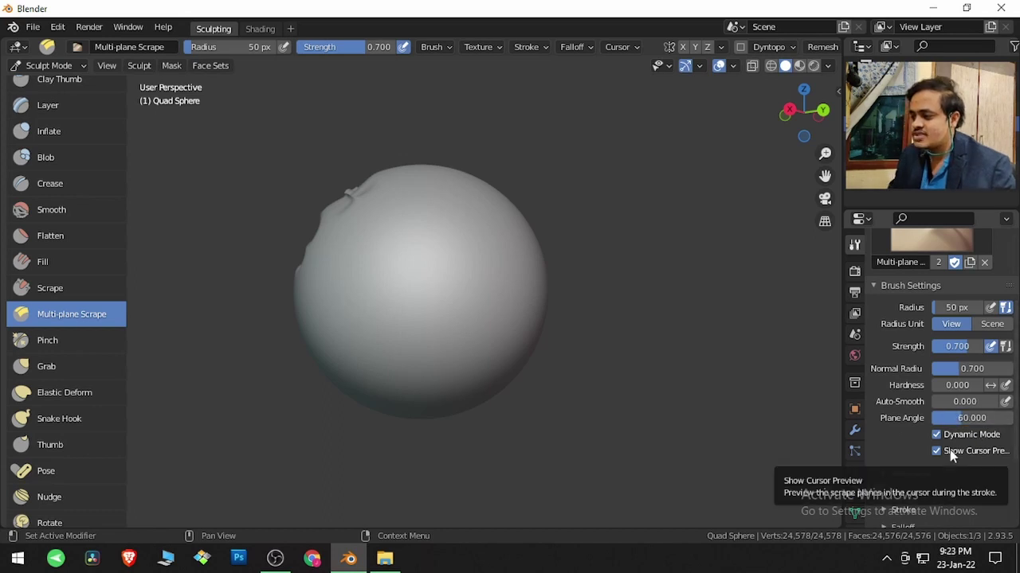
pyautogui.moveTo(423, 288); pyautogui.dragTo(605, 350, button='middle')
pyautogui.moveTo(368, 234)
pyautogui.mouseDown()
pyautogui.moveTo(364, 284)
pyautogui.moveTo(391, 344)
pyautogui.moveTo(458, 368)
pyautogui.moveTo(494, 365)
pyautogui.moveTo(521, 326)
pyautogui.moveTo(534, 273)
pyautogui.moveTo(508, 221)
pyautogui.moveTo(466, 199)
pyautogui.moveTo(388, 209)
pyautogui.moveTo(371, 227)
pyautogui.mouseUp()
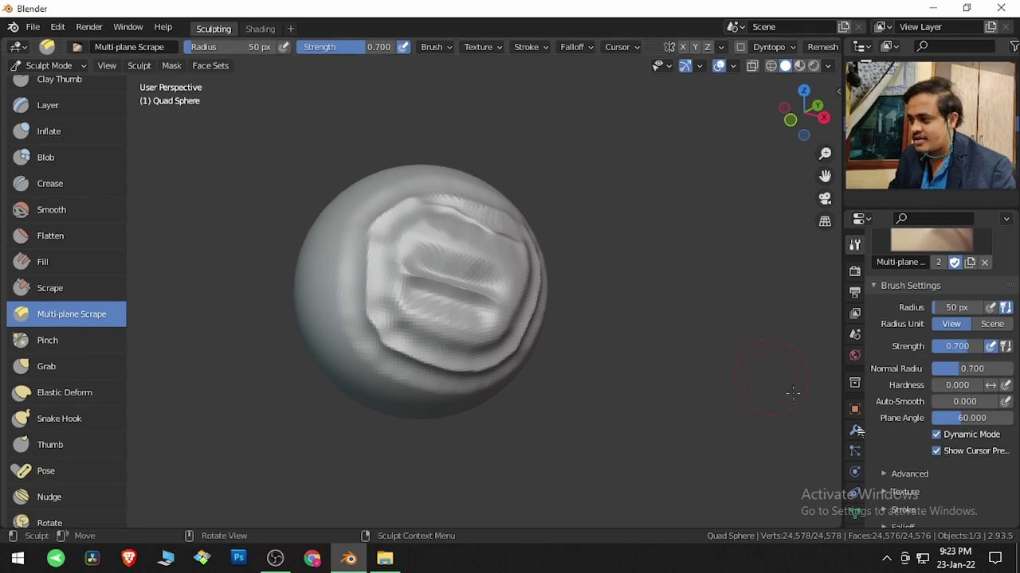
# Step: Disable Show Cursor Preview and scrape another curved band beside the existing strokes
pyautogui.click(936, 451)
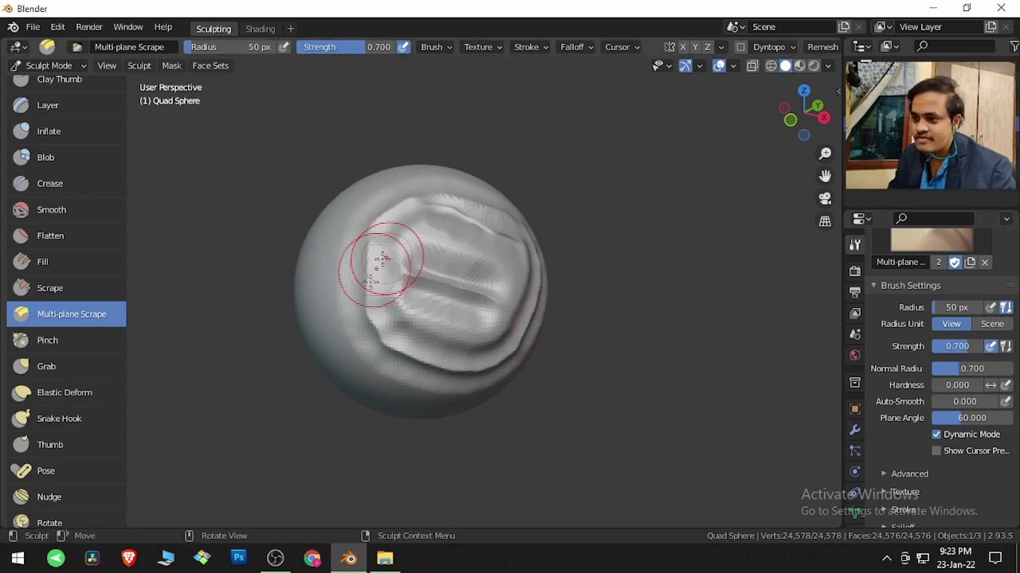
pyautogui.moveTo(375, 262); pyautogui.dragTo(416, 296, button='middle')
pyautogui.moveTo(329, 248)
pyautogui.mouseDown()
pyautogui.moveTo(368, 354)
pyautogui.moveTo(410, 408)
pyautogui.mouseUp()
pyautogui.moveTo(368, 368)
pyautogui.mouseDown()
pyautogui.moveTo(351, 275)
pyautogui.moveTo(376, 223)
pyautogui.moveTo(418, 189)
pyautogui.moveTo(475, 185)
pyautogui.mouseUp()
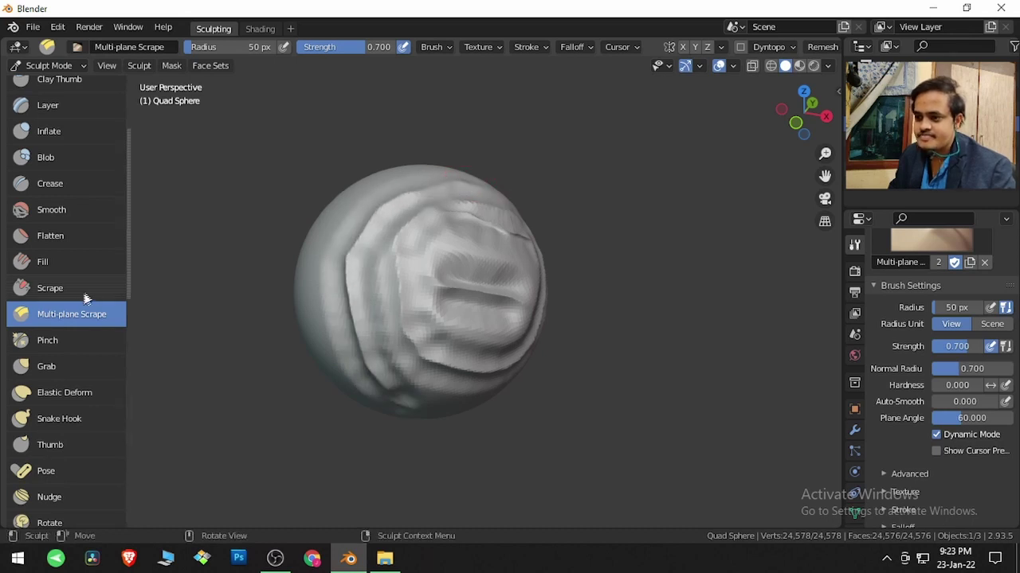
# Step: Pinch the surface along the central groove with the Pinch brush
pyautogui.click(48, 340)
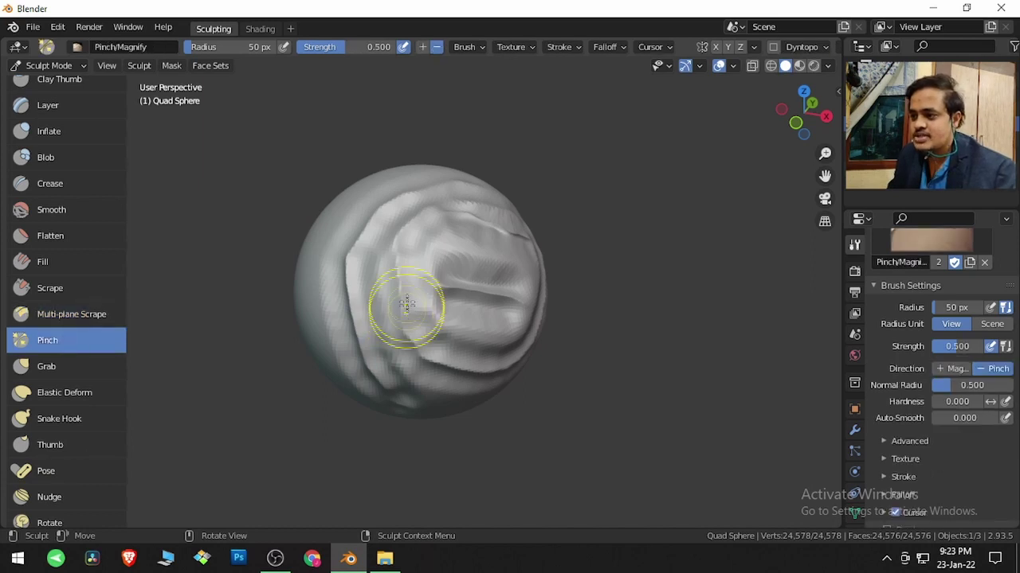
pyautogui.moveTo(424, 264); pyautogui.dragTo(462, 281)
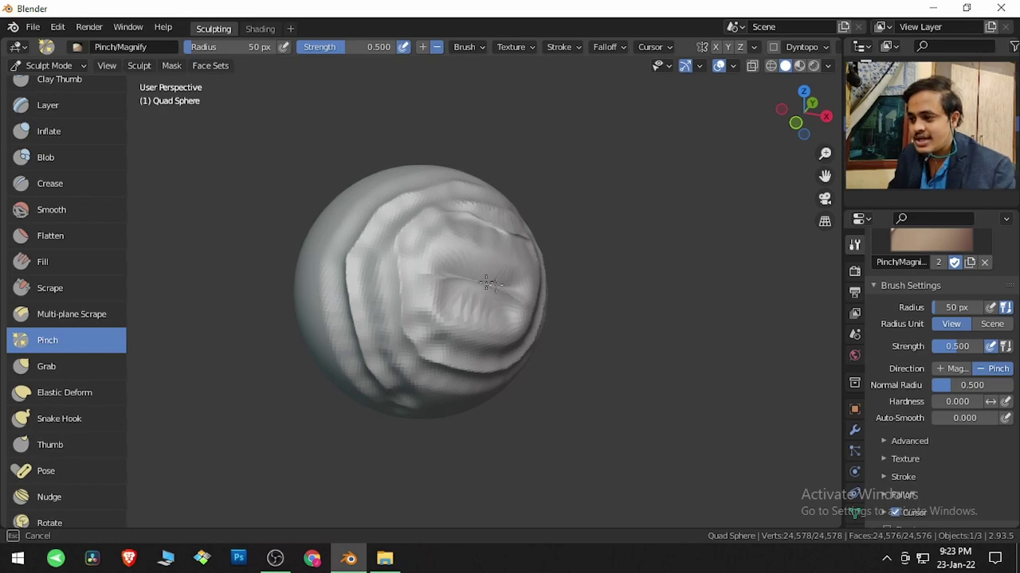
pyautogui.moveTo(468, 277); pyautogui.dragTo(476, 319)
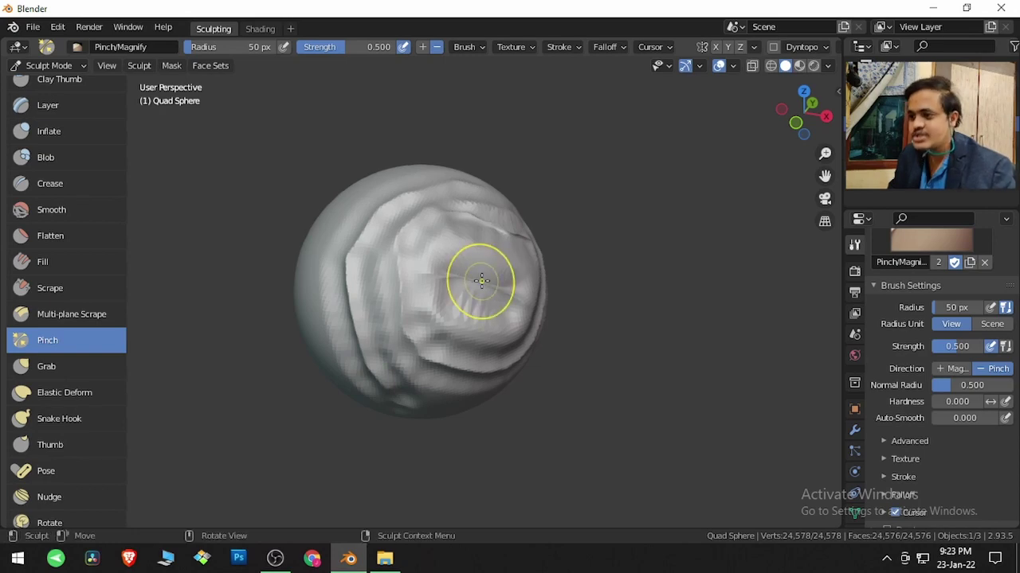
# Step: Pull several areas of the sculpted patch into peaks and folds with the Grab brush
pyautogui.click(71, 369)
pyautogui.moveTo(605, 256); pyautogui.dragTo(572, 351, button='middle')
pyautogui.moveTo(431, 361)
pyautogui.mouseDown()
pyautogui.moveTo(425, 343)
pyautogui.moveTo(426, 422)
pyautogui.moveTo(451, 374)
pyautogui.moveTo(465, 405)
pyautogui.mouseUp()
pyautogui.moveTo(500, 357)
pyautogui.mouseDown()
pyautogui.moveTo(517, 430)
pyautogui.moveTo(510, 405)
pyautogui.mouseUp()
pyautogui.moveTo(385, 353); pyautogui.dragTo(384, 402)
pyautogui.moveTo(384, 406); pyautogui.dragTo(431, 260, button='middle')
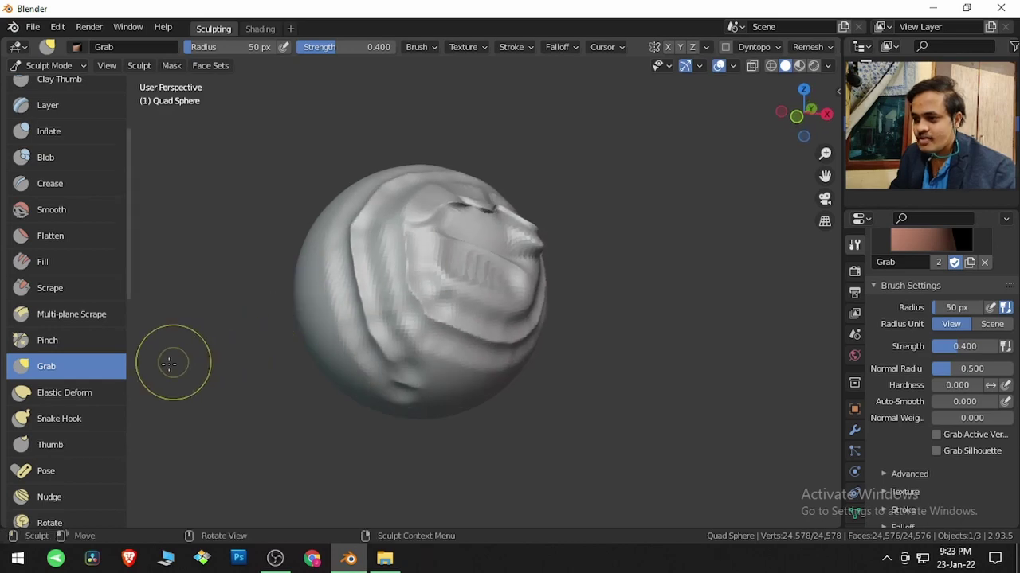
# Step: Pull two bulges outward from the sculpted patch with the Elastic Deform brush
pyautogui.click(79, 393)
pyautogui.moveTo(448, 298)
pyautogui.mouseDown(button='middle')
pyautogui.moveTo(417, 228)
pyautogui.moveTo(406, 166)
pyautogui.mouseUp(button='middle')
pyautogui.moveTo(413, 183)
pyautogui.mouseDown()
pyautogui.moveTo(446, 91)
pyautogui.moveTo(403, 271)
pyautogui.moveTo(438, 90)
pyautogui.mouseUp()
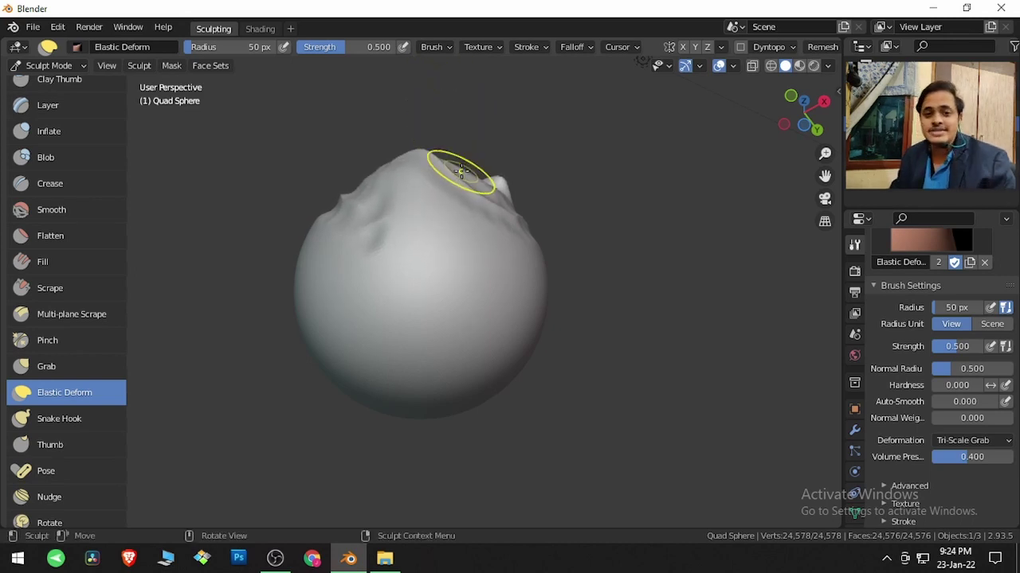
pyautogui.moveTo(473, 204)
pyautogui.mouseDown()
pyautogui.moveTo(521, 103)
pyautogui.moveTo(507, 160)
pyautogui.moveTo(529, 92)
pyautogui.mouseUp()
pyautogui.moveTo(499, 197)
pyautogui.mouseDown(button='middle')
pyautogui.moveTo(491, 244)
pyautogui.moveTo(566, 351)
pyautogui.mouseUp(button='middle')
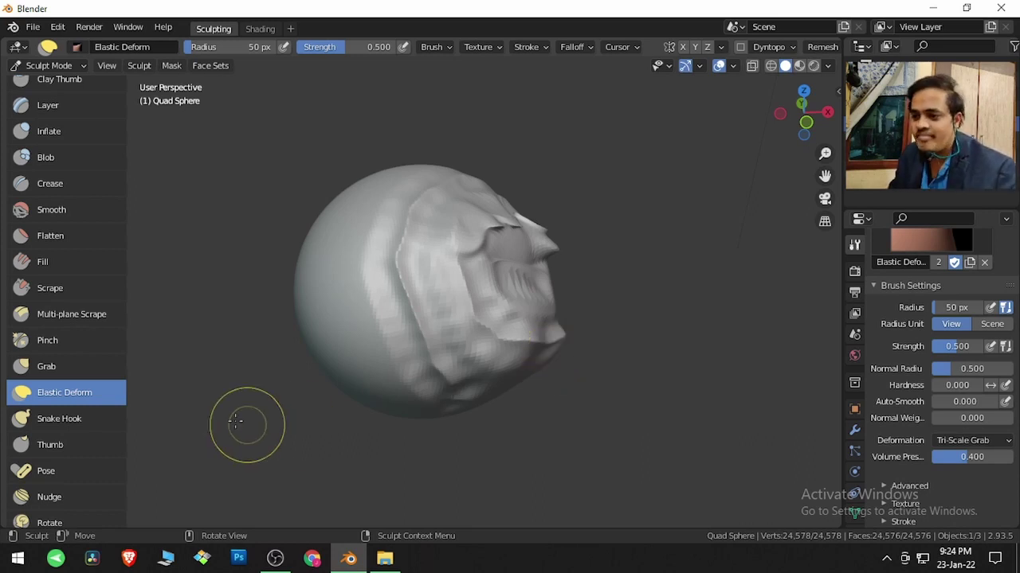
# Step: Draw a long tentacle out of the sphere's smooth side with the Snake Hook brush
pyautogui.click(92, 420)
pyautogui.moveTo(384, 326)
pyautogui.mouseDown()
pyautogui.moveTo(337, 250)
pyautogui.moveTo(257, 221)
pyautogui.moveTo(199, 163)
pyautogui.moveTo(116, 211)
pyautogui.mouseUp()
pyautogui.moveTo(359, 271); pyautogui.dragTo(655, 324, button='middle')
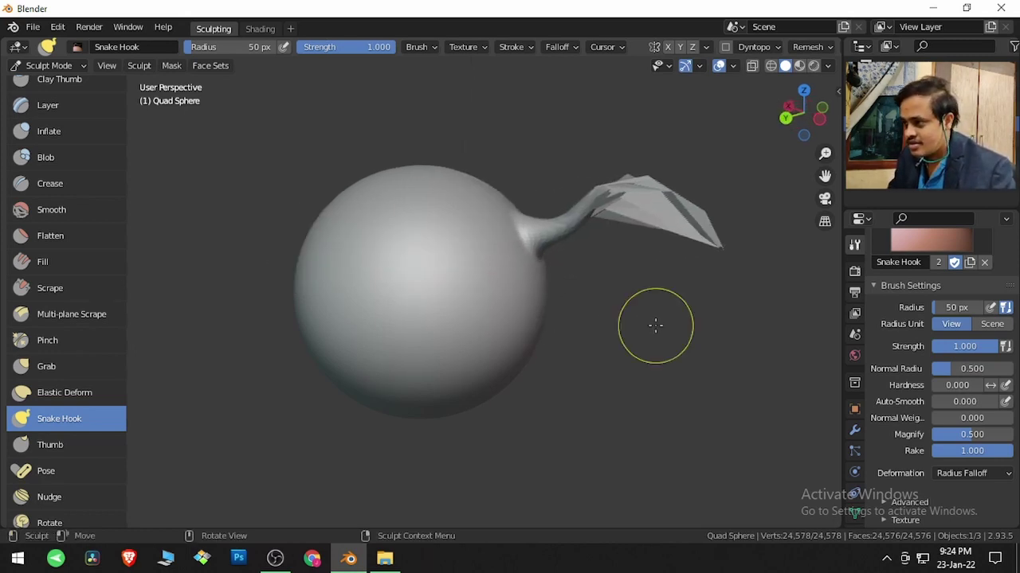
# Step: Enable Dyntopo and set its Detail Size to 17.50 px
pyautogui.click(726, 47)
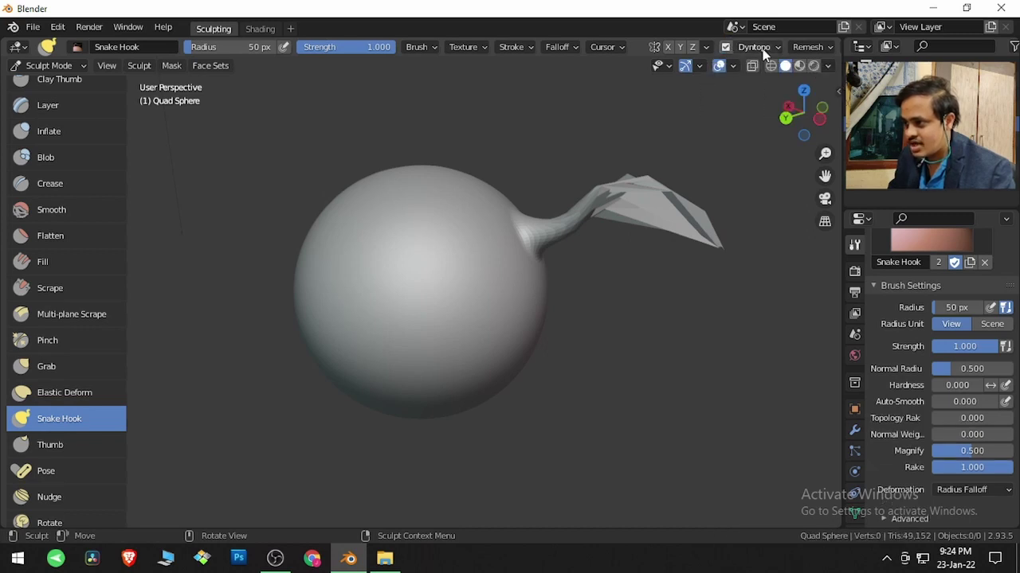
pyautogui.click(762, 48)
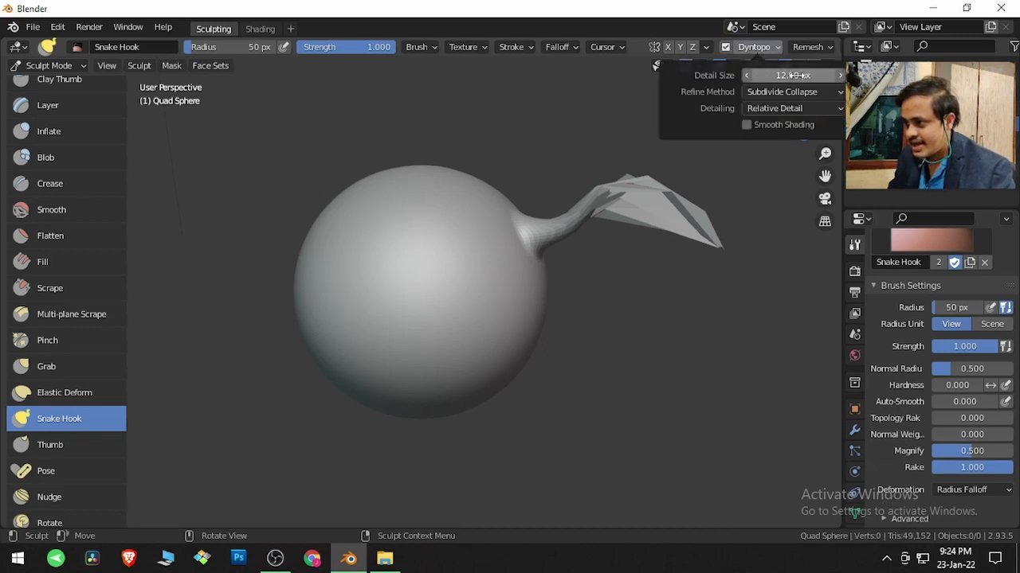
pyautogui.moveTo(804, 75); pyautogui.dragTo(821, 75)
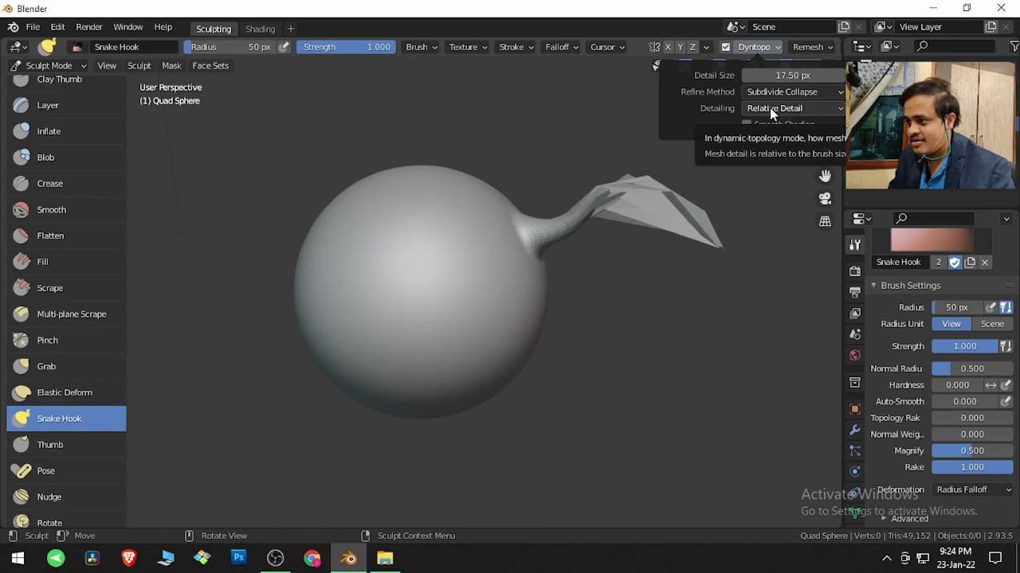
# Step: Switch Dyntopo detailing to Constant Detail and sample the resolution from the sphere's surface
pyautogui.click(770, 107)
pyautogui.click(766, 139)
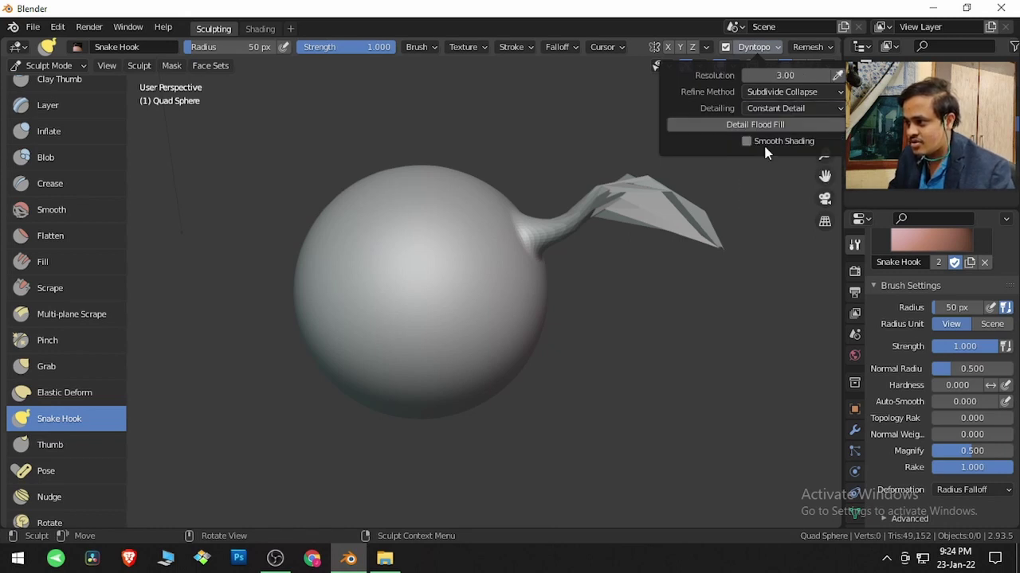
pyautogui.click(838, 75)
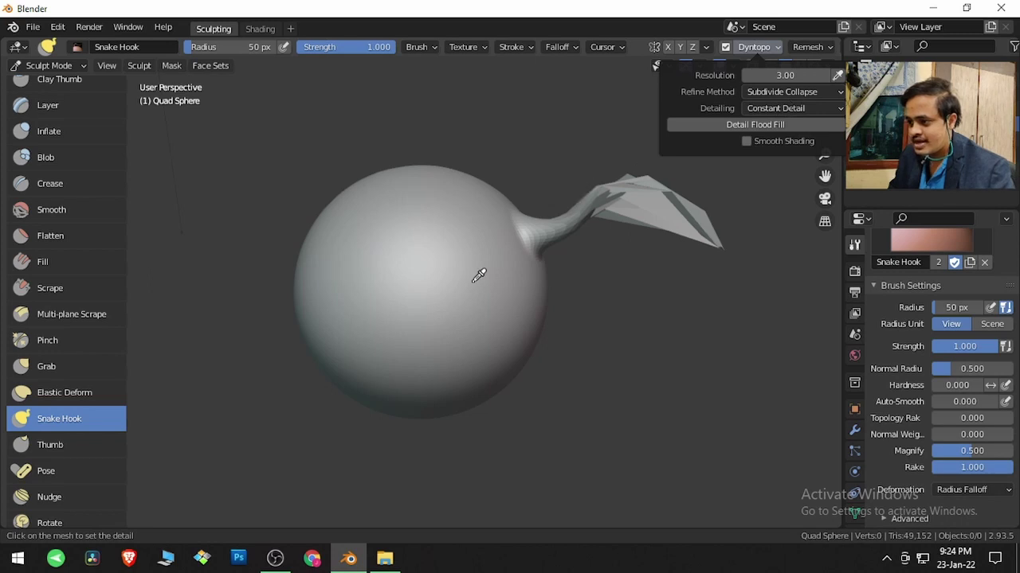
pyautogui.click(473, 288)
pyautogui.click(753, 46)
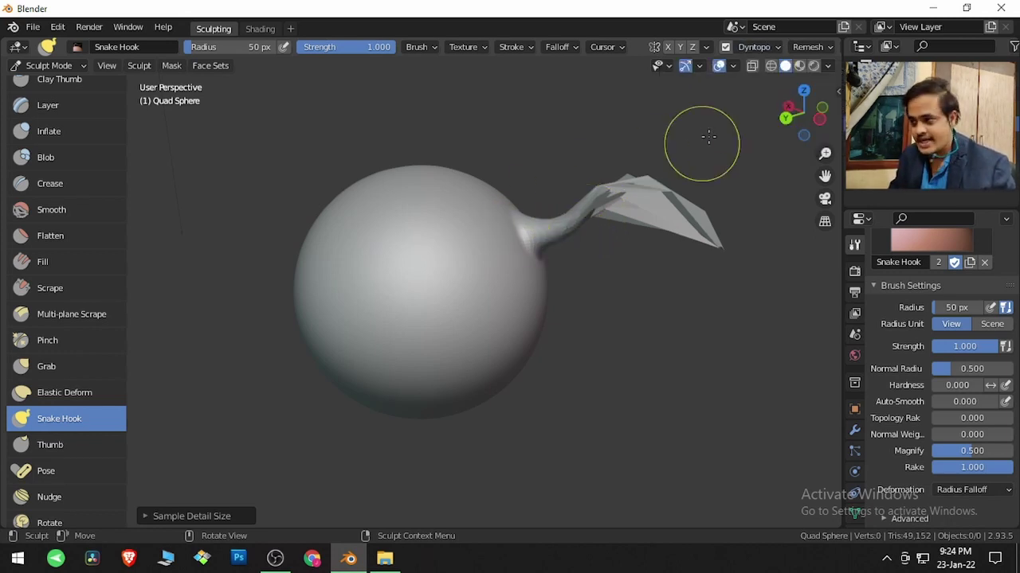
pyautogui.click(778, 48)
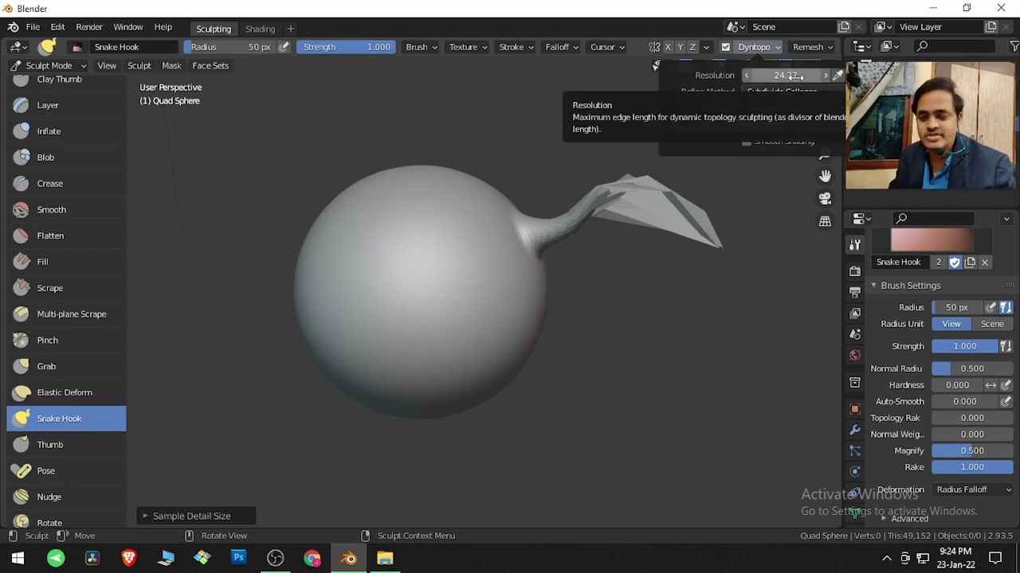
# Step: Draw a second, wavy tentacle out of the sphere below the first with the Snake Hook brush
pyautogui.moveTo(505, 317)
pyautogui.mouseDown()
pyautogui.moveTo(580, 357)
pyautogui.moveTo(662, 322)
pyautogui.mouseUp()
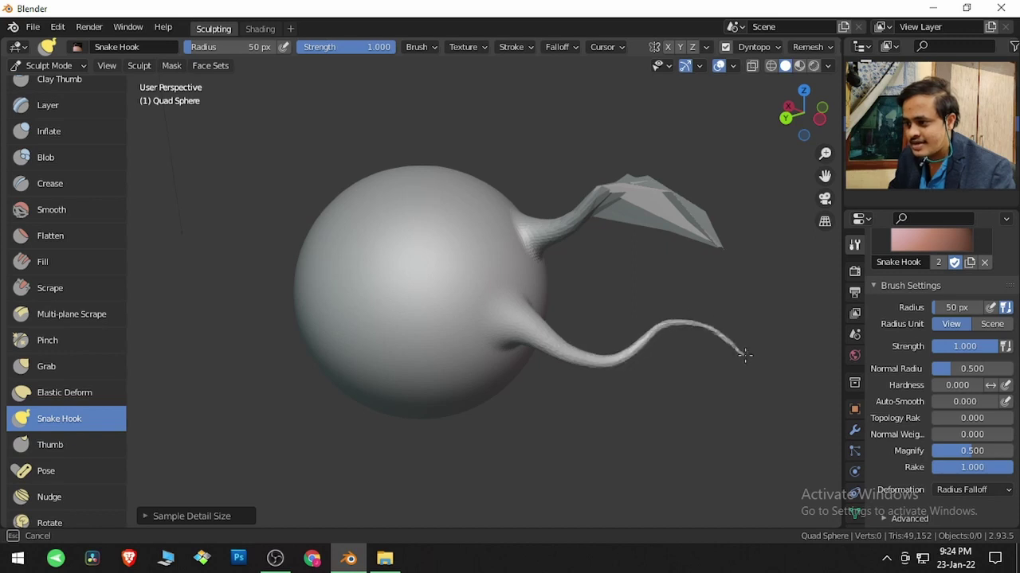
pyautogui.moveTo(793, 326); pyautogui.dragTo(794, 326)
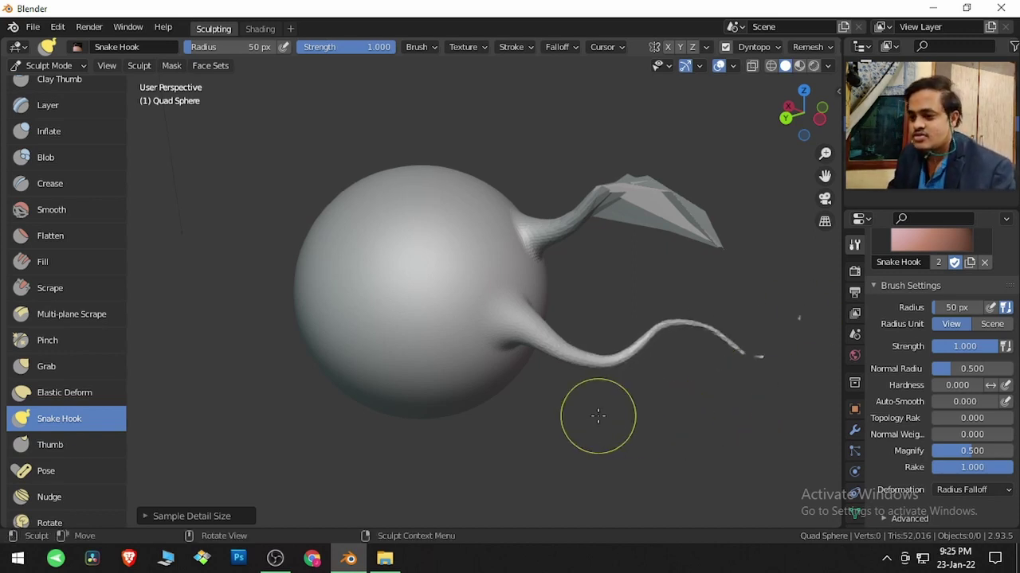
# Step: Smear the surface along the edge of the sculpted patch with the Thumb brush
pyautogui.click(100, 443)
pyautogui.moveTo(305, 352)
pyautogui.mouseDown(button='middle')
pyautogui.moveTo(369, 323)
pyautogui.moveTo(234, 379)
pyautogui.mouseUp(button='middle')
pyautogui.moveTo(473, 337); pyautogui.dragTo(333, 325, button='middle')
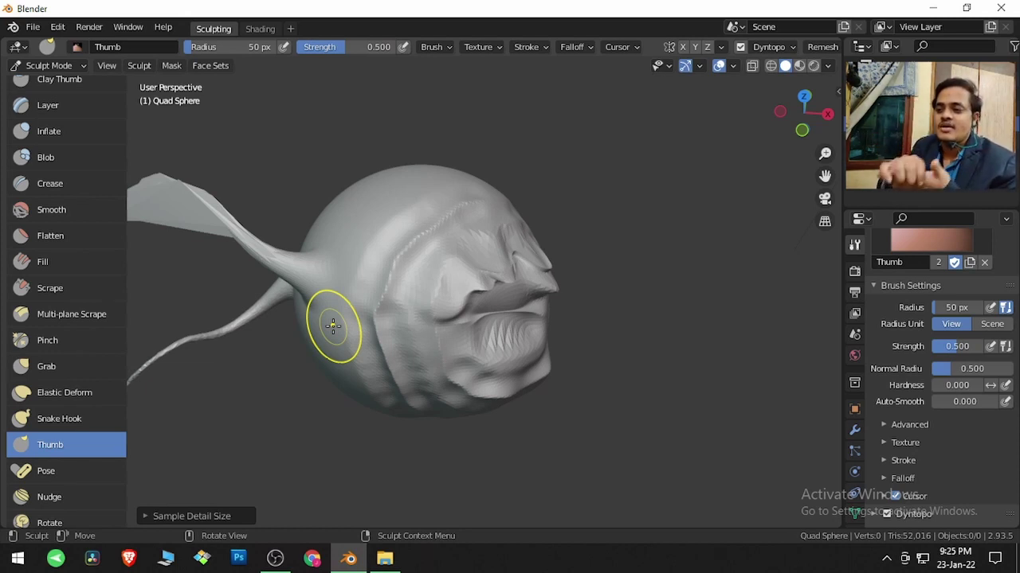
pyautogui.moveTo(388, 309)
pyautogui.mouseDown()
pyautogui.moveTo(428, 292)
pyautogui.moveTo(409, 289)
pyautogui.moveTo(399, 255)
pyautogui.moveTo(417, 236)
pyautogui.mouseUp()
pyautogui.moveTo(447, 254)
pyautogui.mouseDown()
pyautogui.moveTo(431, 230)
pyautogui.moveTo(465, 223)
pyautogui.moveTo(454, 249)
pyautogui.moveTo(395, 302)
pyautogui.mouseUp()
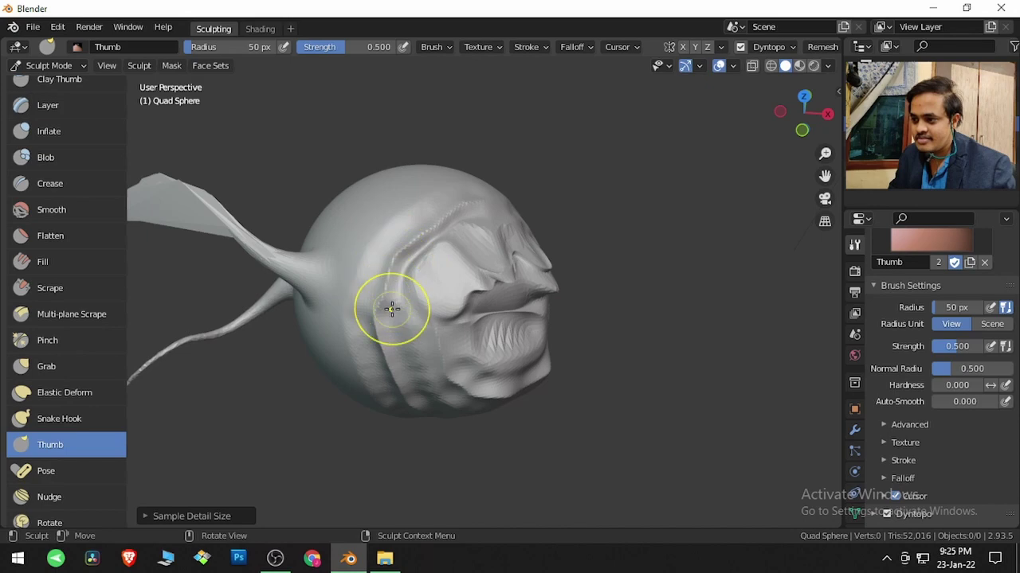
# Step: Try the Pose brush near the base of the lower tentacle
pyautogui.click(69, 478)
pyautogui.moveTo(323, 387)
pyautogui.mouseDown(button='middle')
pyautogui.moveTo(491, 372)
pyautogui.moveTo(547, 342)
pyautogui.moveTo(558, 353)
pyautogui.mouseUp(button='middle')
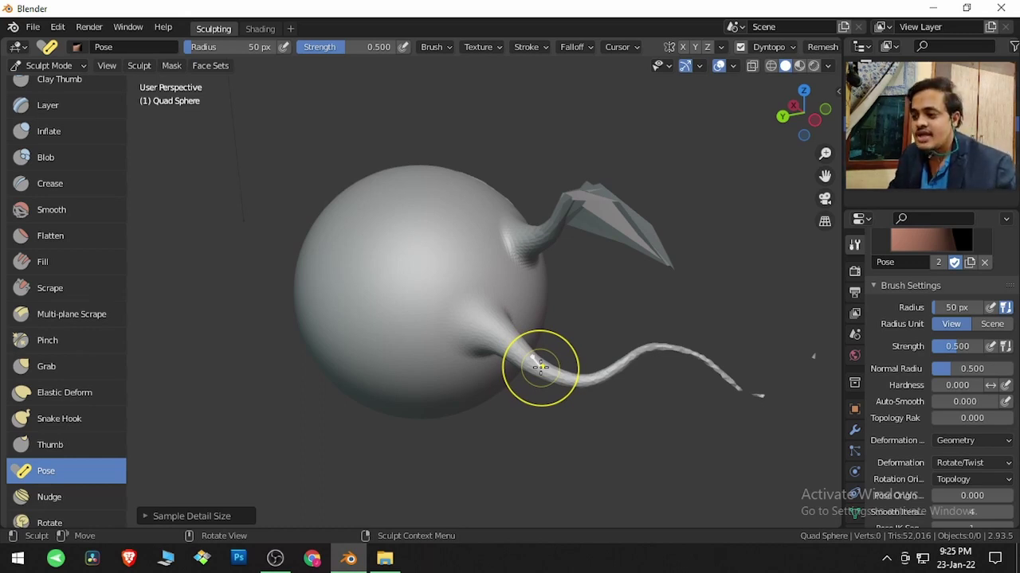
pyautogui.moveTo(543, 368)
pyautogui.mouseDown()
pyautogui.moveTo(550, 390)
pyautogui.moveTo(550, 372)
pyautogui.mouseUp()
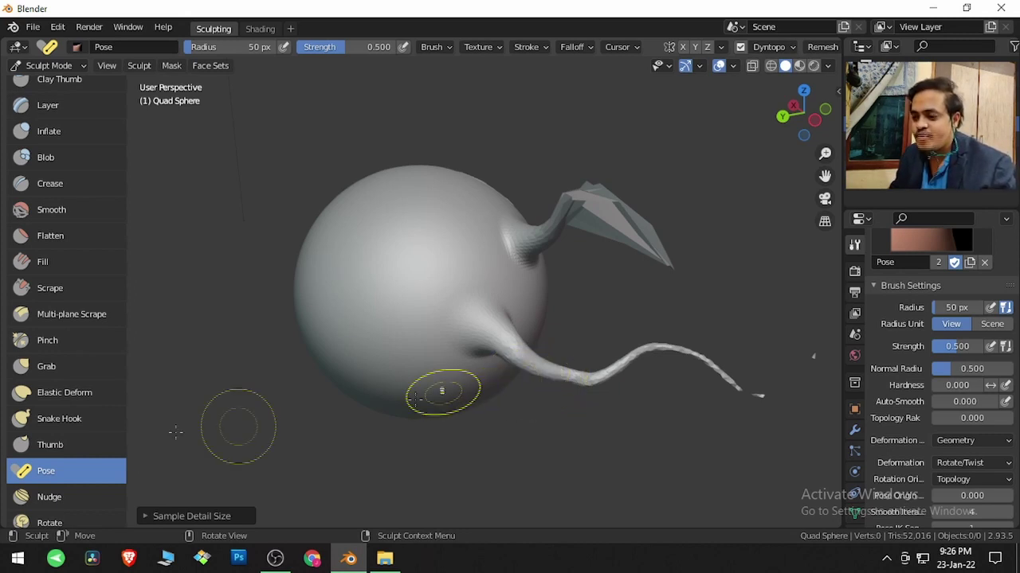
pyautogui.scroll(-1, 90, 476)
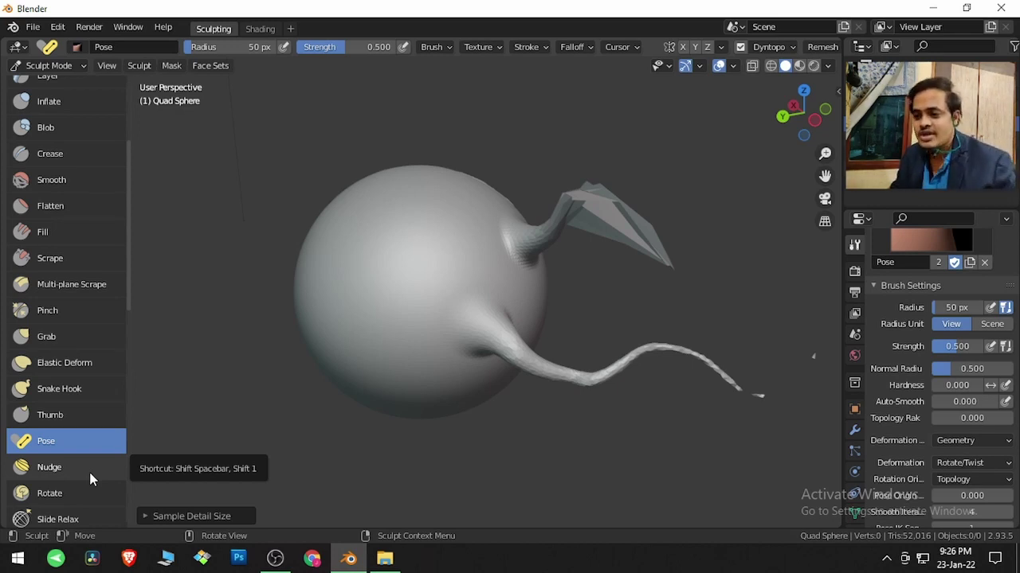
# Step: Push the surface along the upper edge of the sculpted patch with the Nudge brush
pyautogui.click(90, 479)
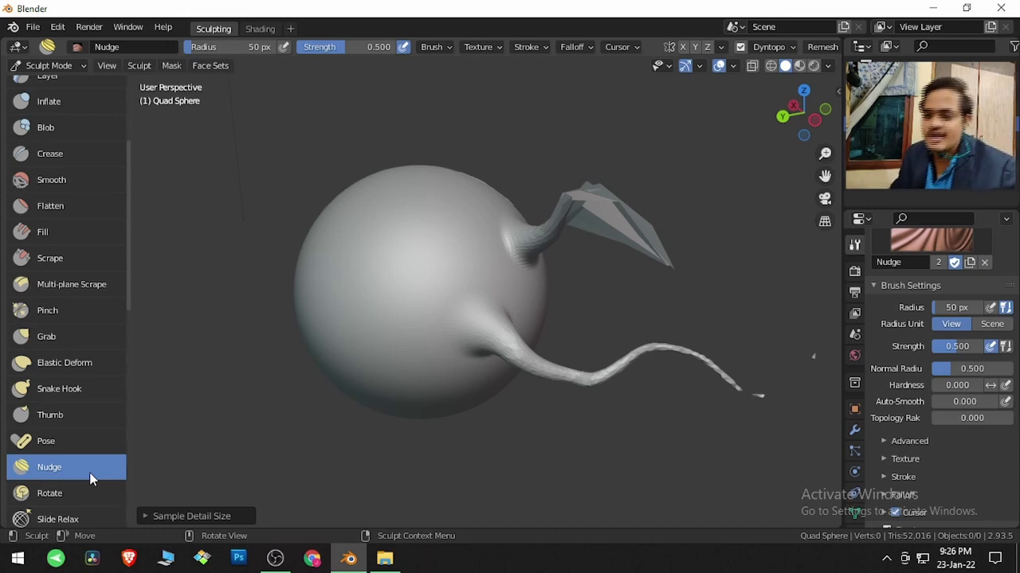
pyautogui.moveTo(419, 336)
pyautogui.mouseDown(button='middle')
pyautogui.moveTo(447, 336)
pyautogui.moveTo(394, 298)
pyautogui.mouseUp(button='middle')
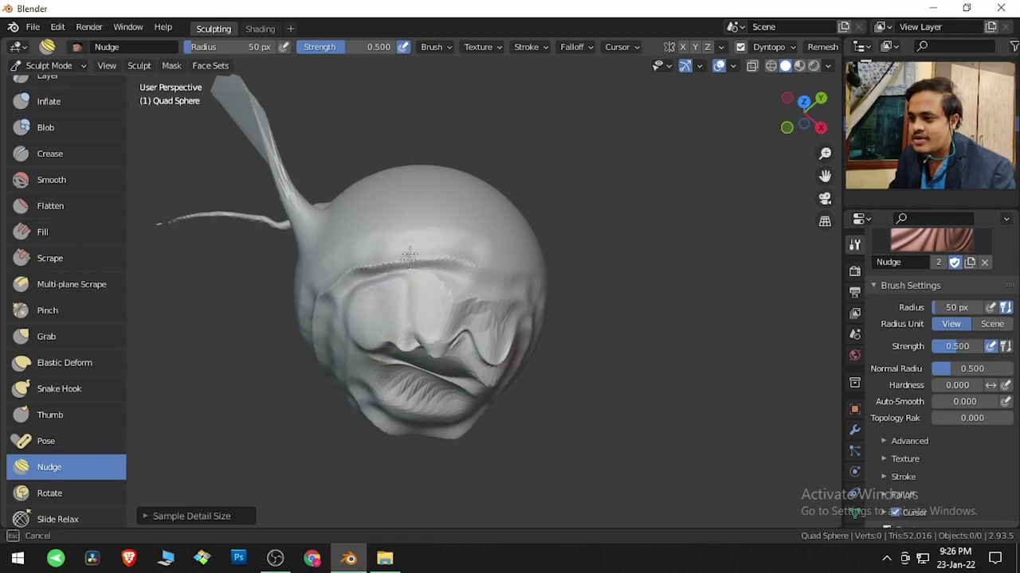
pyautogui.moveTo(411, 274)
pyautogui.mouseDown()
pyautogui.moveTo(431, 271)
pyautogui.moveTo(444, 233)
pyautogui.moveTo(462, 281)
pyautogui.moveTo(462, 250)
pyautogui.moveTo(468, 288)
pyautogui.moveTo(367, 291)
pyautogui.moveTo(371, 259)
pyautogui.mouseUp()
# Step: Twist the surface in the middle of the sculpted patch into a swirl with the Rotate brush
pyautogui.scroll(-5, 119, 416)
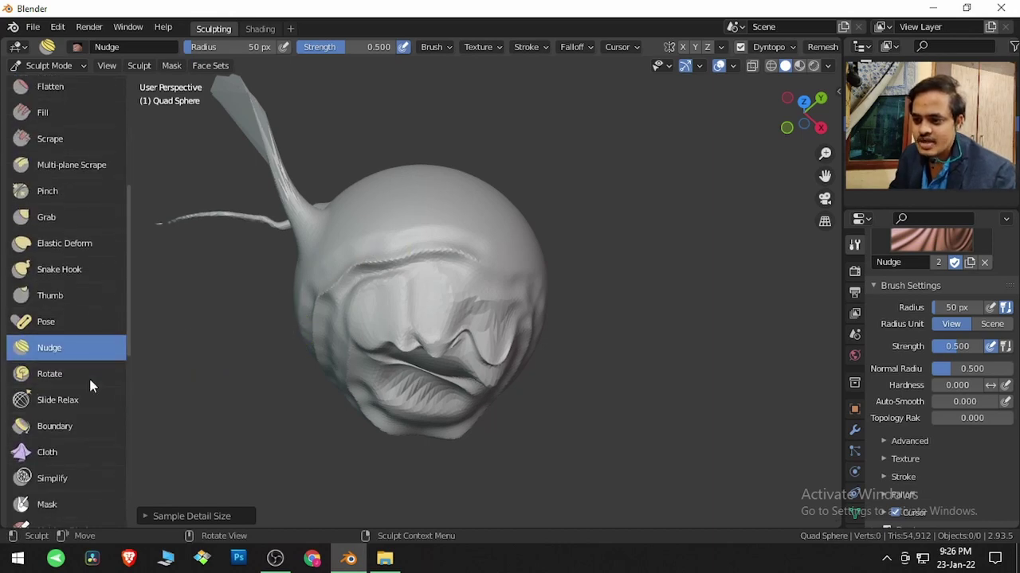
pyautogui.click(89, 376)
pyautogui.moveTo(322, 354)
pyautogui.mouseDown(button='middle')
pyautogui.moveTo(417, 262)
pyautogui.moveTo(407, 221)
pyautogui.mouseUp(button='middle')
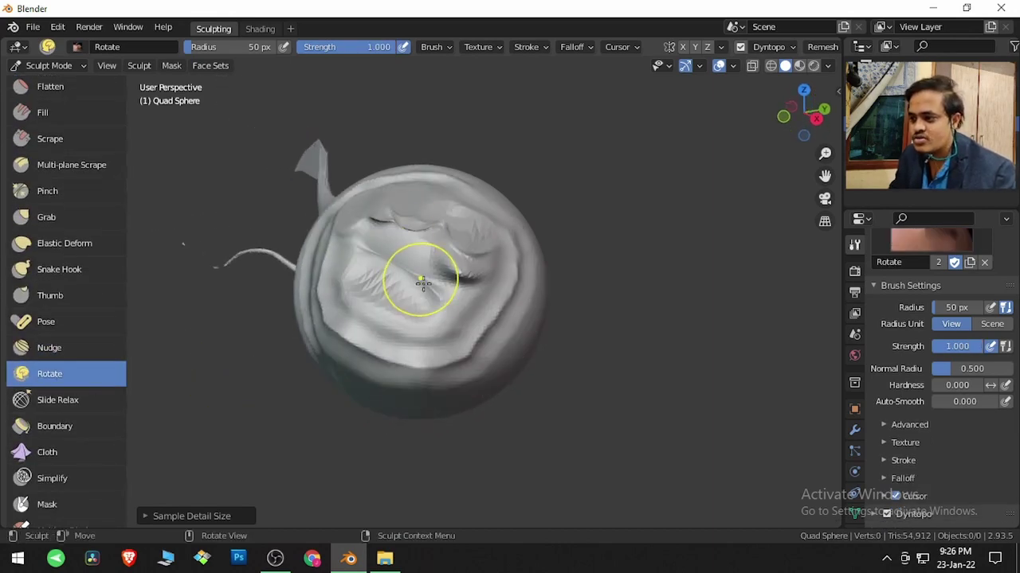
pyautogui.moveTo(447, 292); pyautogui.dragTo(421, 271)
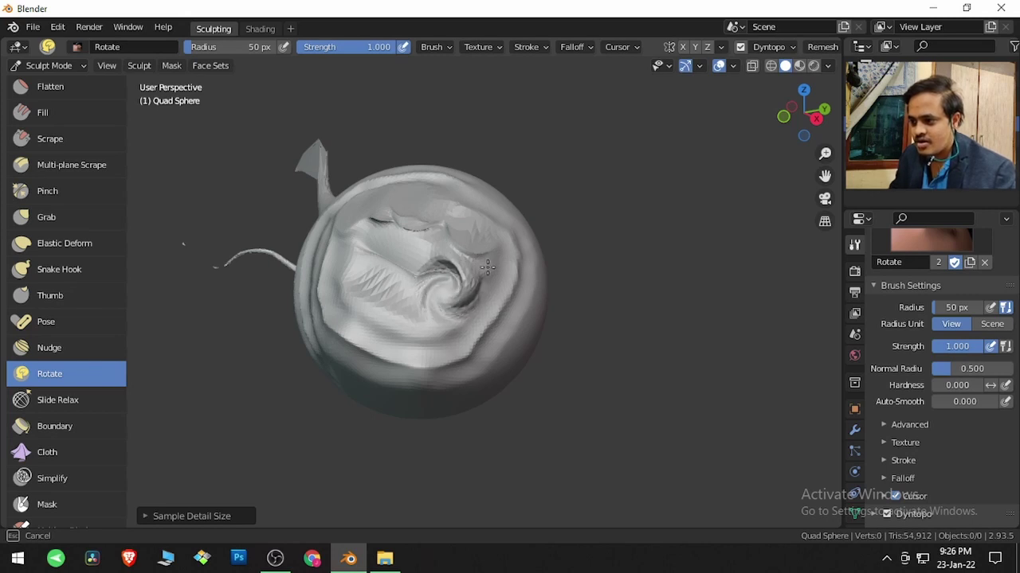
pyautogui.moveTo(430, 253)
pyautogui.mouseDown()
pyautogui.moveTo(466, 269)
pyautogui.moveTo(459, 249)
pyautogui.moveTo(501, 296)
pyautogui.moveTo(455, 327)
pyautogui.mouseUp()
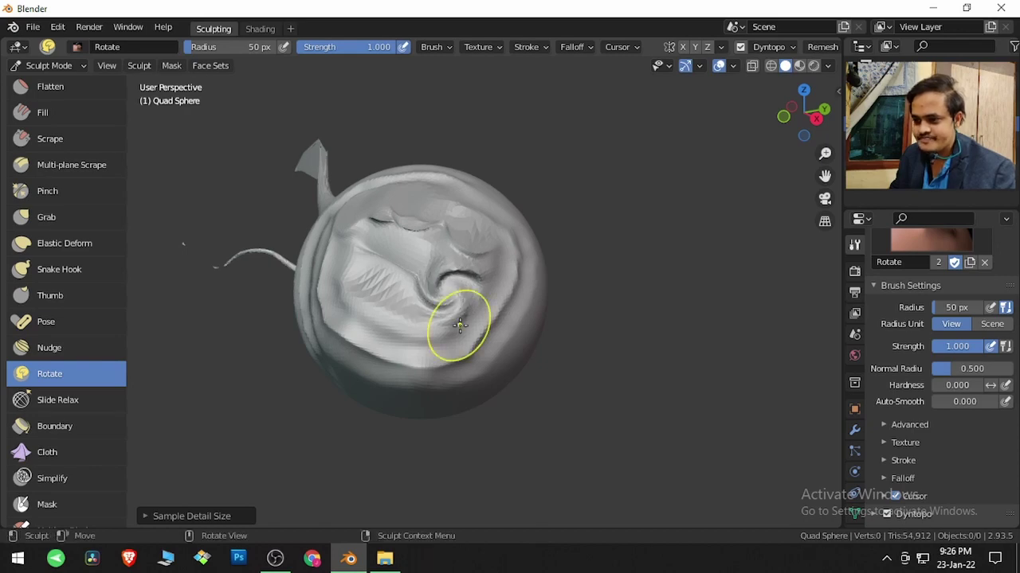
# Step: Slide the topology over the ridges beside the sculpted patch with the Slide Relax brush
pyautogui.click(34, 407)
pyautogui.moveTo(359, 263); pyautogui.dragTo(436, 273, button='middle')
pyautogui.moveTo(410, 275)
pyautogui.mouseDown()
pyautogui.moveTo(403, 318)
pyautogui.moveTo(391, 262)
pyautogui.moveTo(369, 305)
pyautogui.moveTo(345, 269)
pyautogui.moveTo(357, 310)
pyautogui.mouseUp()
pyautogui.moveTo(360, 310); pyautogui.dragTo(388, 310, button='middle')
pyautogui.moveTo(388, 308)
pyautogui.mouseDown()
pyautogui.moveTo(420, 227)
pyautogui.moveTo(444, 209)
pyautogui.mouseUp()
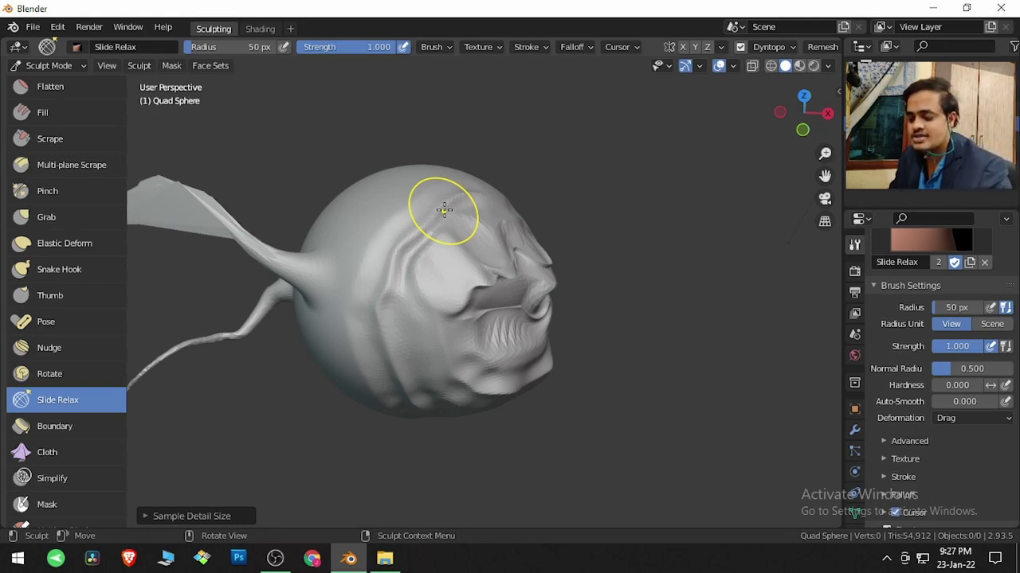
# Step: Soften the ridge along the side of the sculpted patch with the Smooth brush for comparison
pyautogui.scroll(3, 72, 159)
pyautogui.click(71, 157)
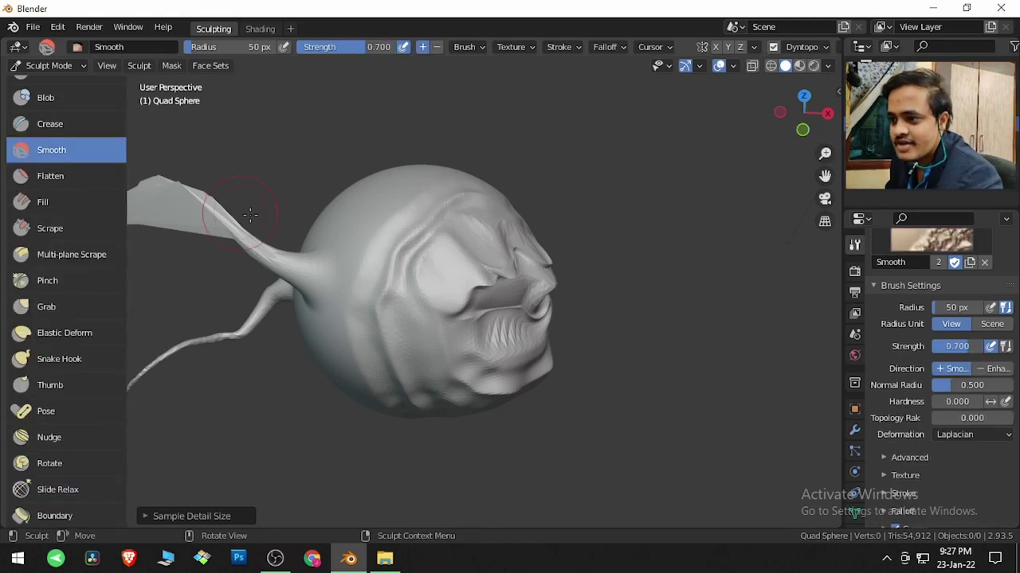
pyautogui.moveTo(387, 228); pyautogui.dragTo(400, 275)
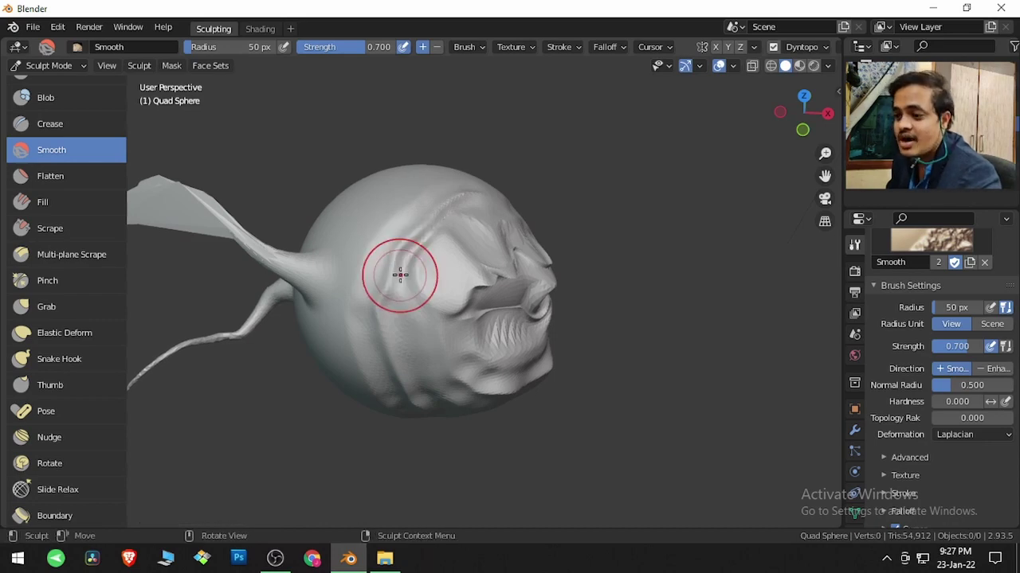
# Step: Return to the Slide Relax brush and apply it at the centre of the sculpted patch, beside the swirl
pyautogui.scroll(-3, 123, 409)
pyautogui.click(99, 430)
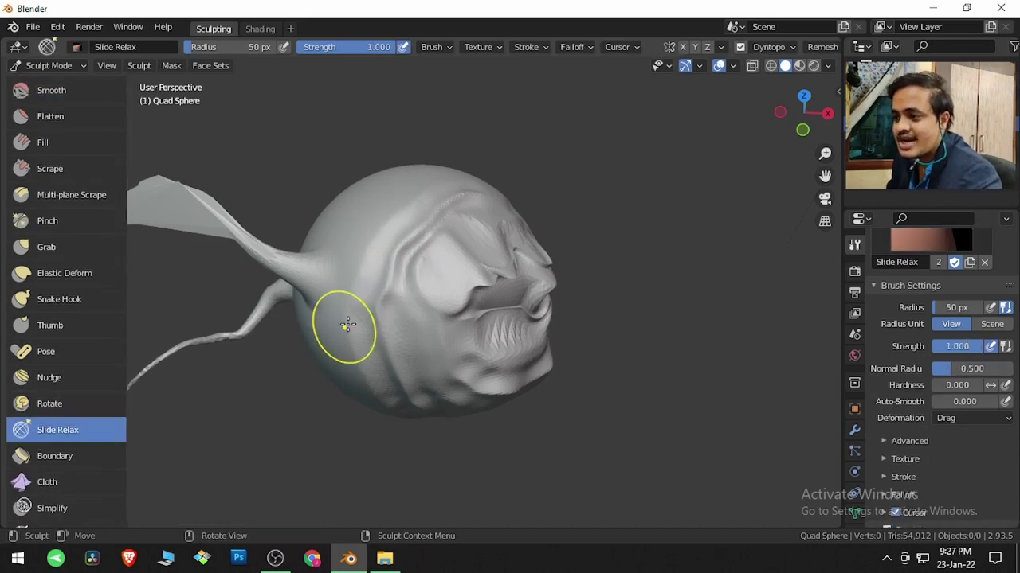
pyautogui.moveTo(410, 296)
pyautogui.mouseDown(button='middle')
pyautogui.moveTo(406, 279)
pyautogui.moveTo(339, 255)
pyautogui.mouseUp(button='middle')
pyautogui.moveTo(462, 257)
pyautogui.mouseDown()
pyautogui.moveTo(456, 274)
pyautogui.moveTo(445, 271)
pyautogui.moveTo(453, 273)
pyautogui.mouseUp()
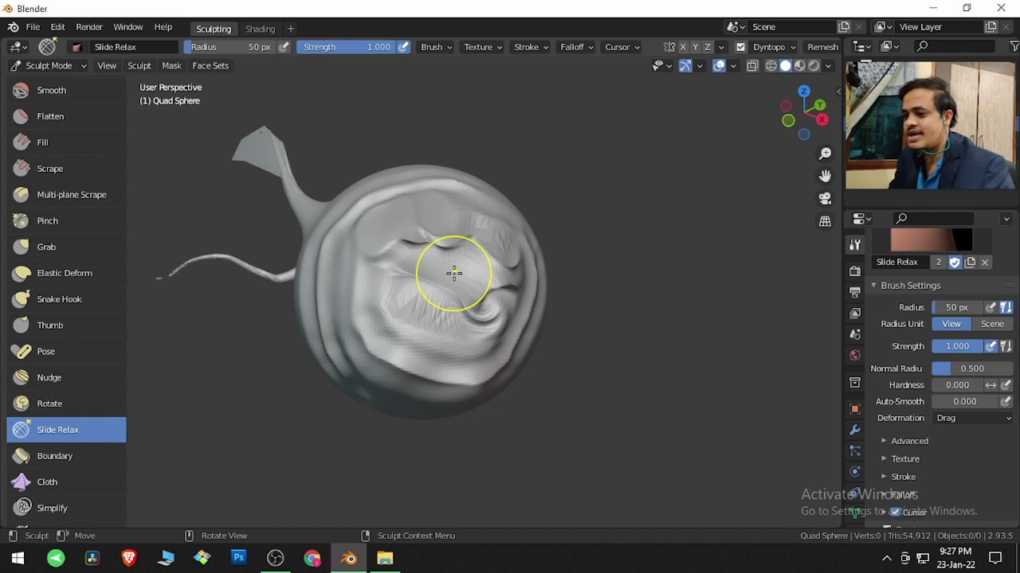
# Step: Switch to the Boundary brush for sculpting the sphere
pyautogui.click(45, 465)
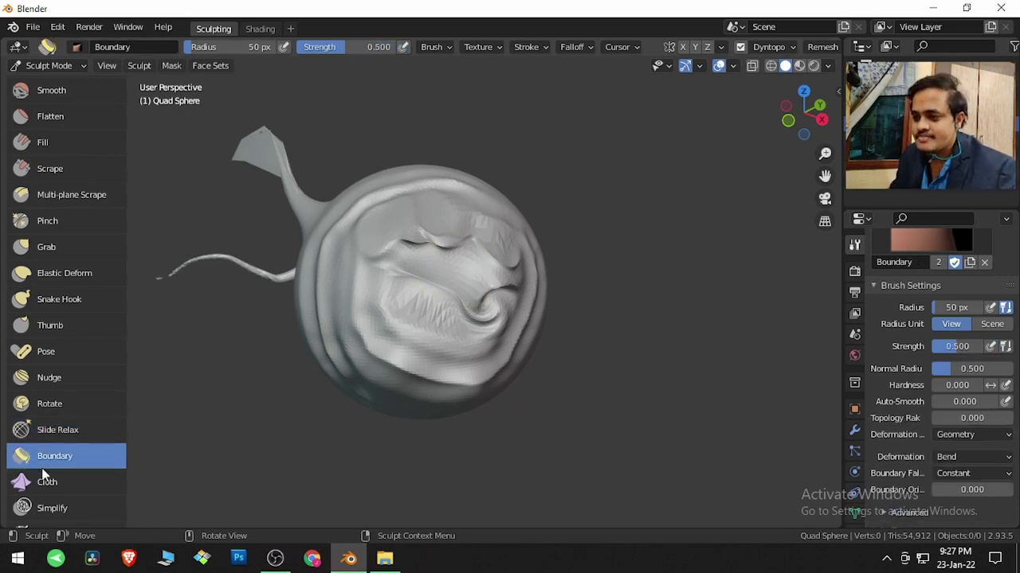